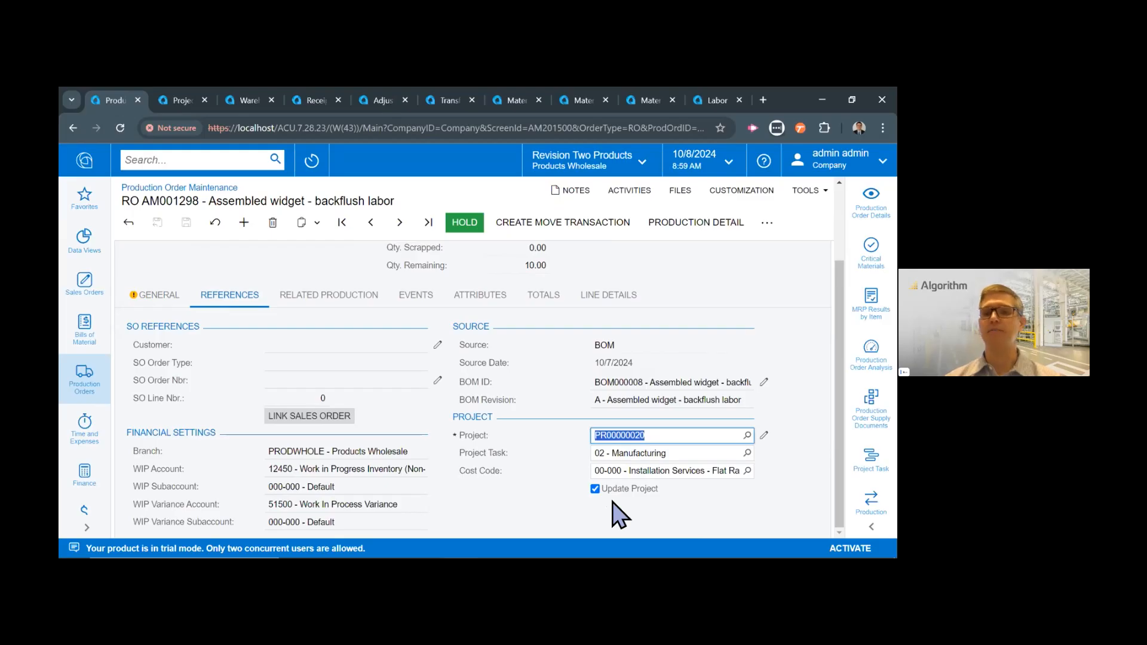
Step: Examine the critical materials of the assembled widget production order, showing all items briefly before returning to only the short items
click(869, 263)
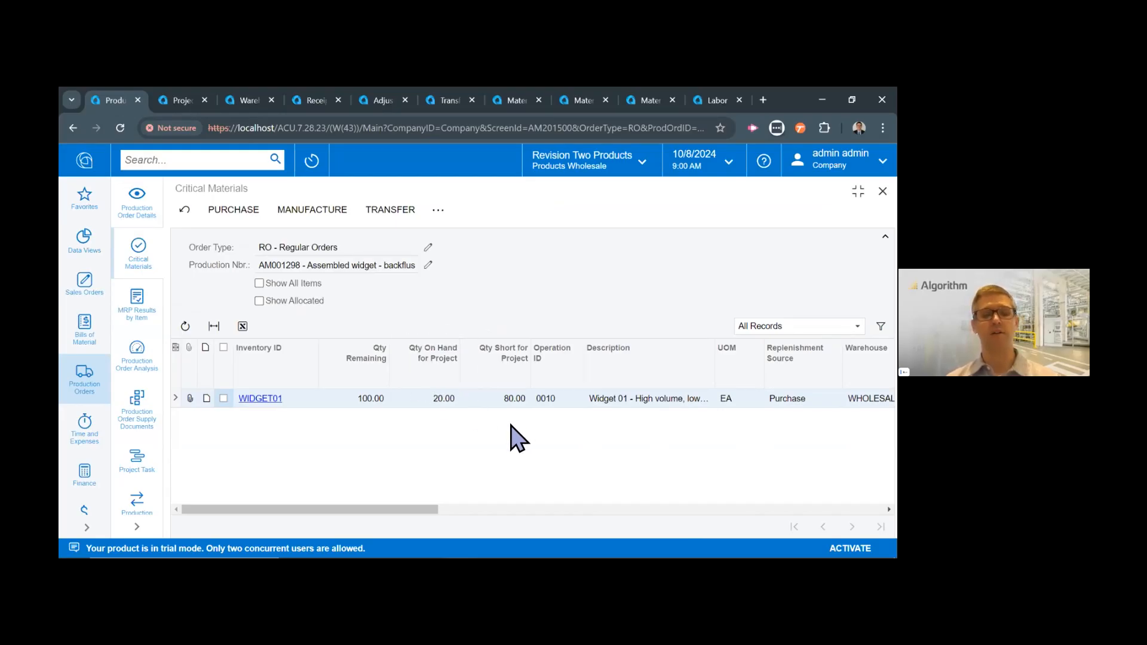
click(260, 284)
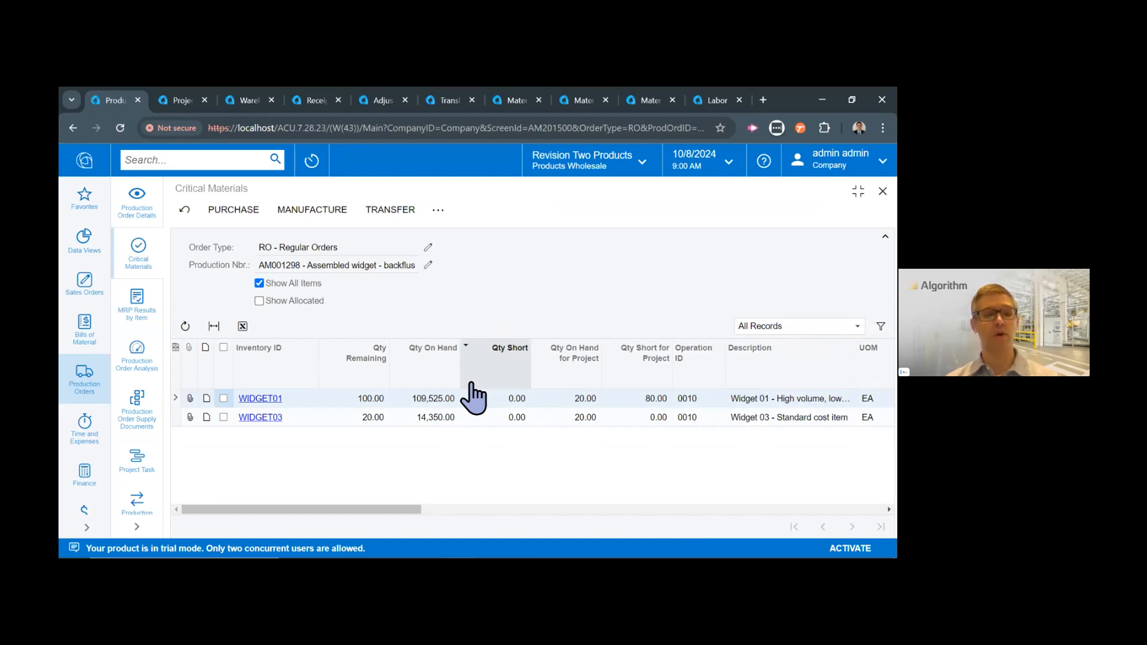
click(261, 283)
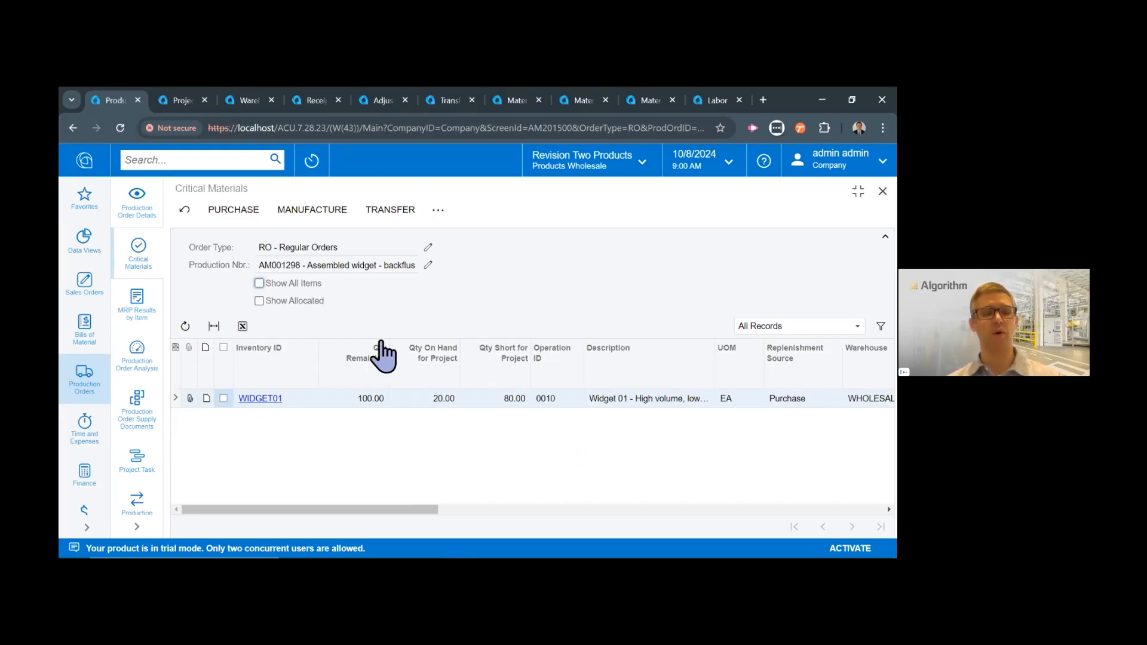
Step: Review the Inventory Tracking options of the BBB Manufacturing Project and the project assigned to location R1S3 in the WHOLESALE warehouse
click(180, 100)
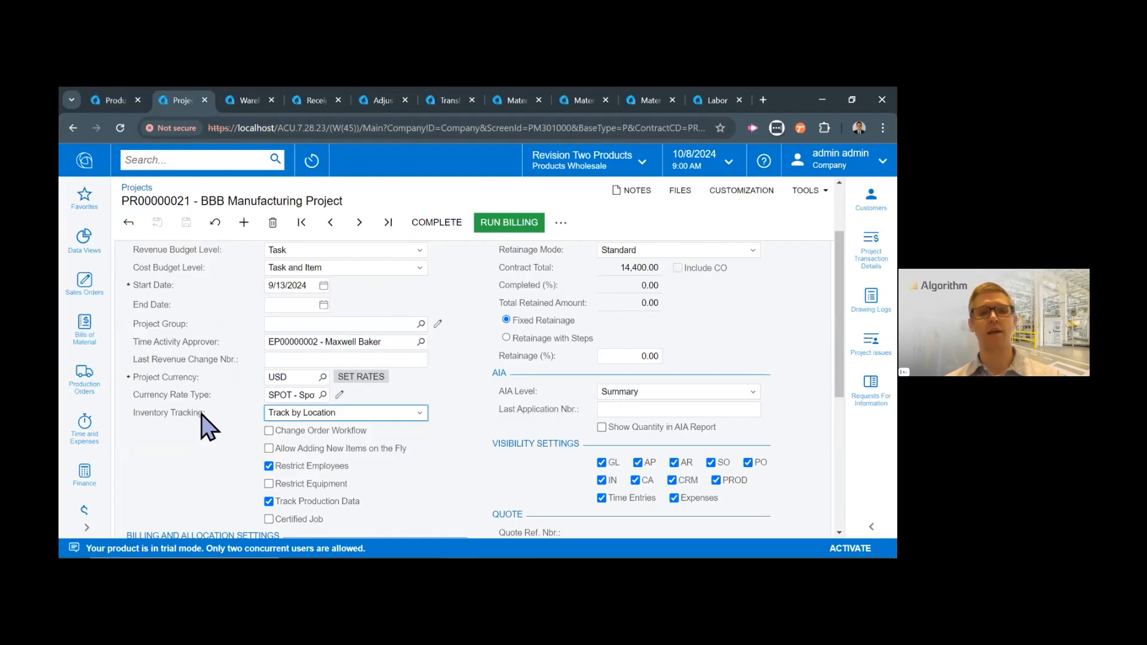
click(391, 413)
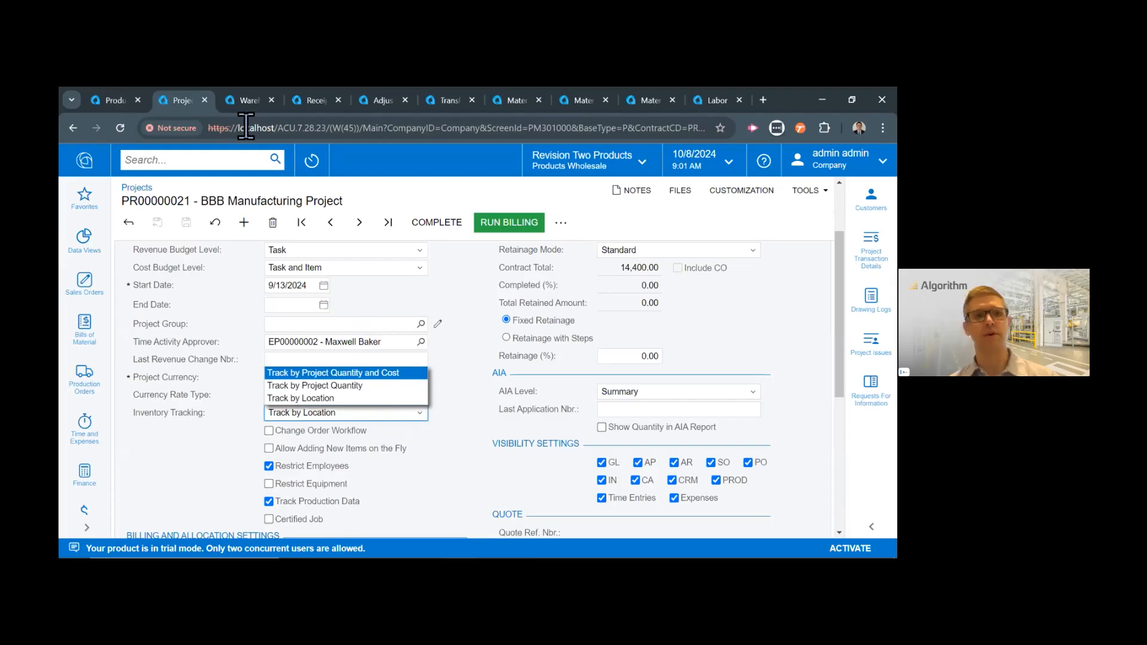
click(245, 104)
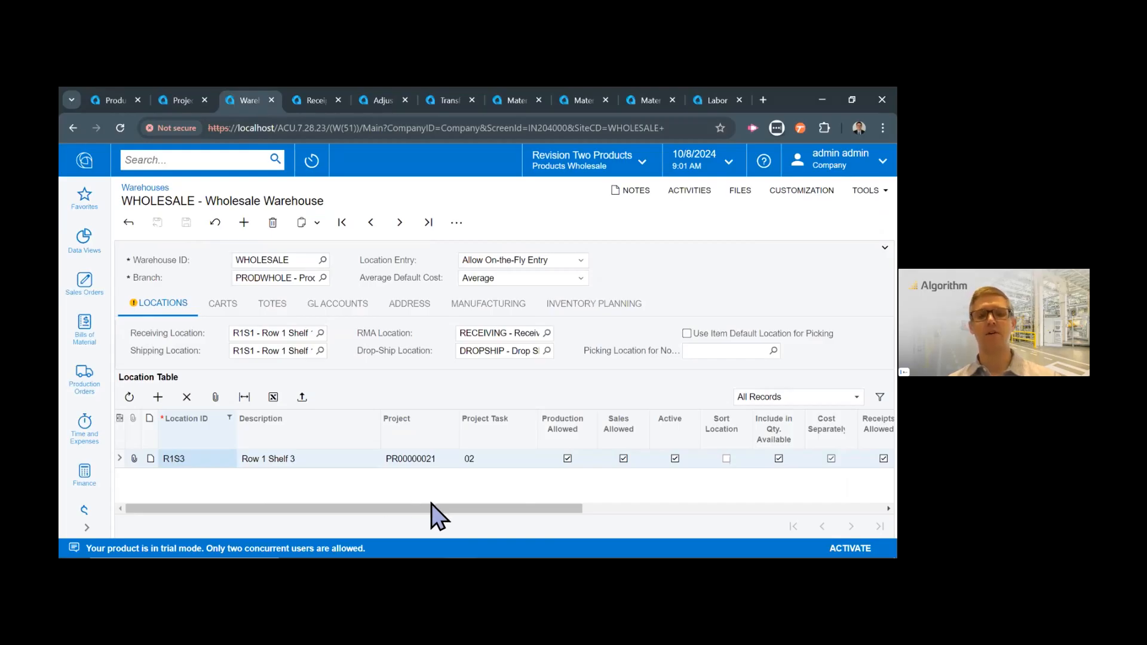
key(ctrl)
key(ctrl)
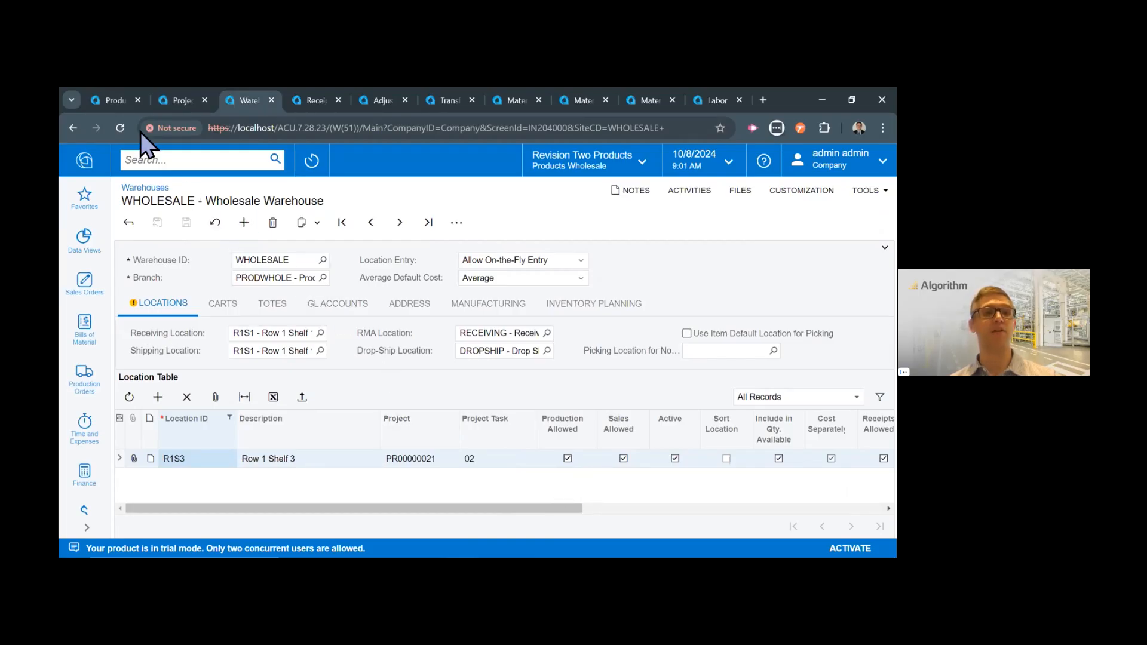
Step: Recheck the project quantities in Critical Materials, then compare the project's inventory tracking options with the warehouse location table
click(113, 99)
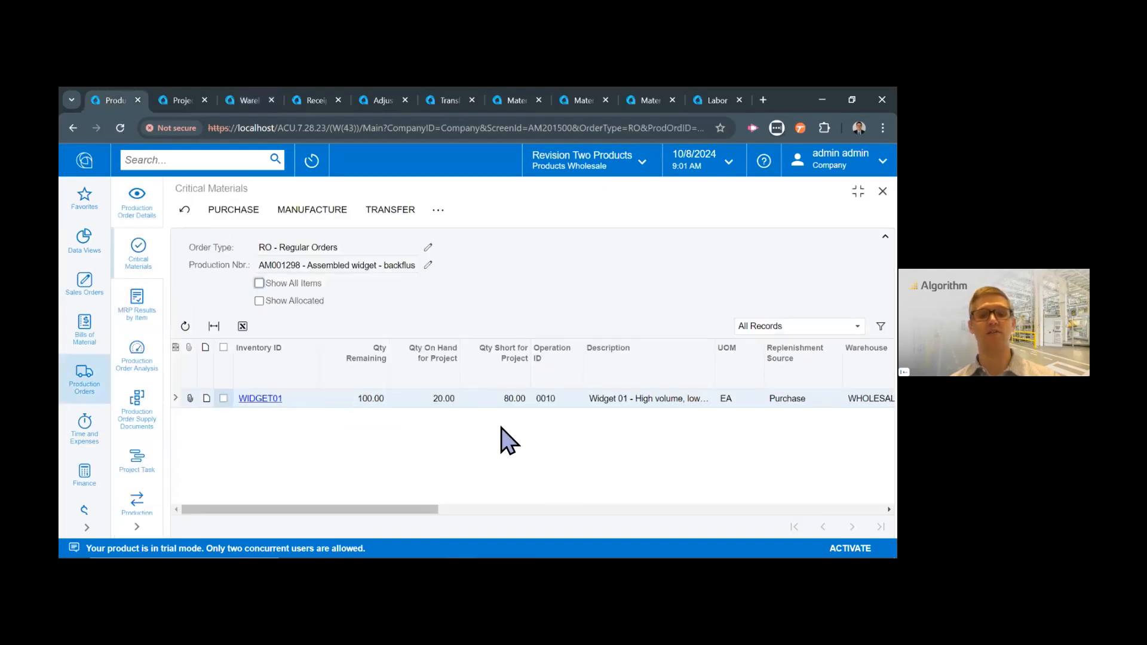
click(245, 101)
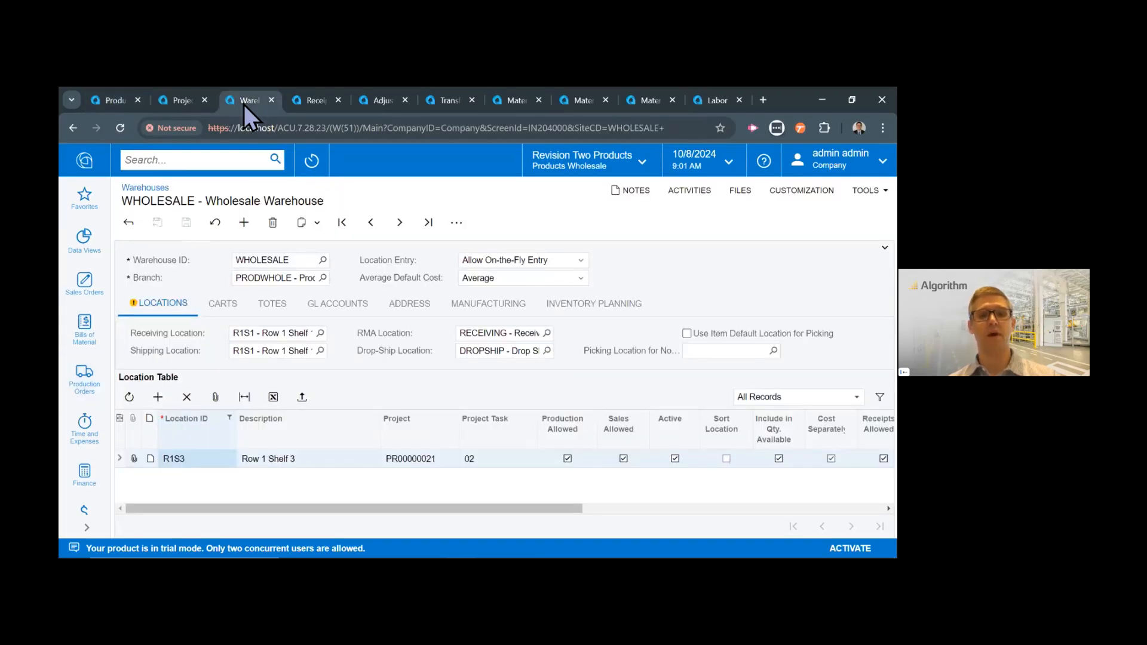
click(187, 107)
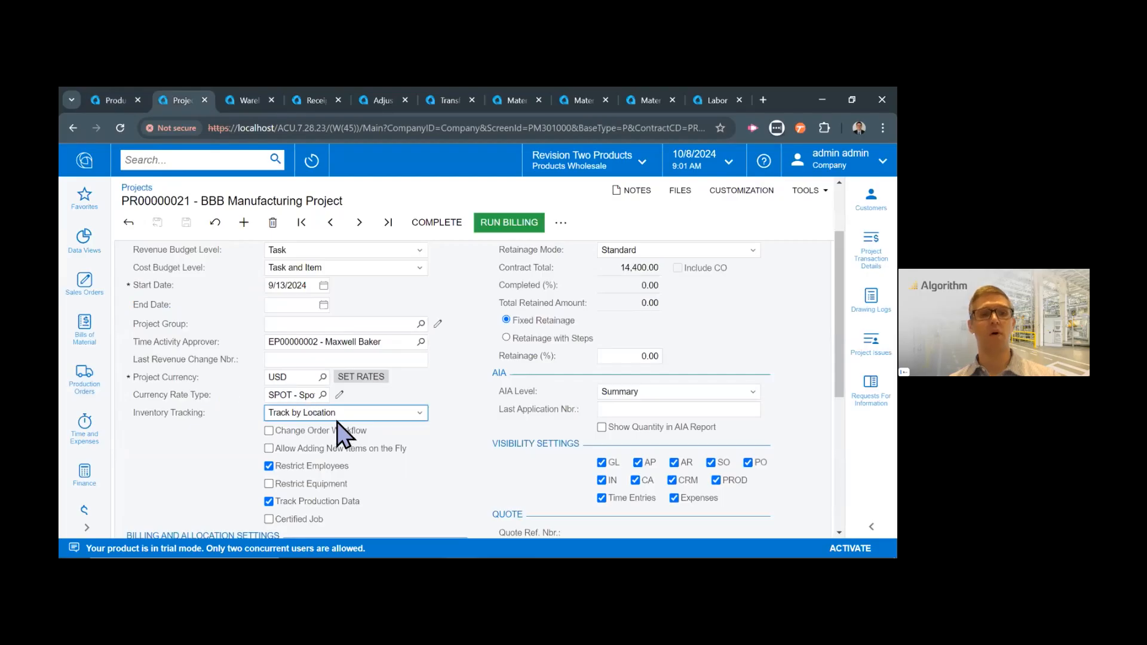
click(342, 421)
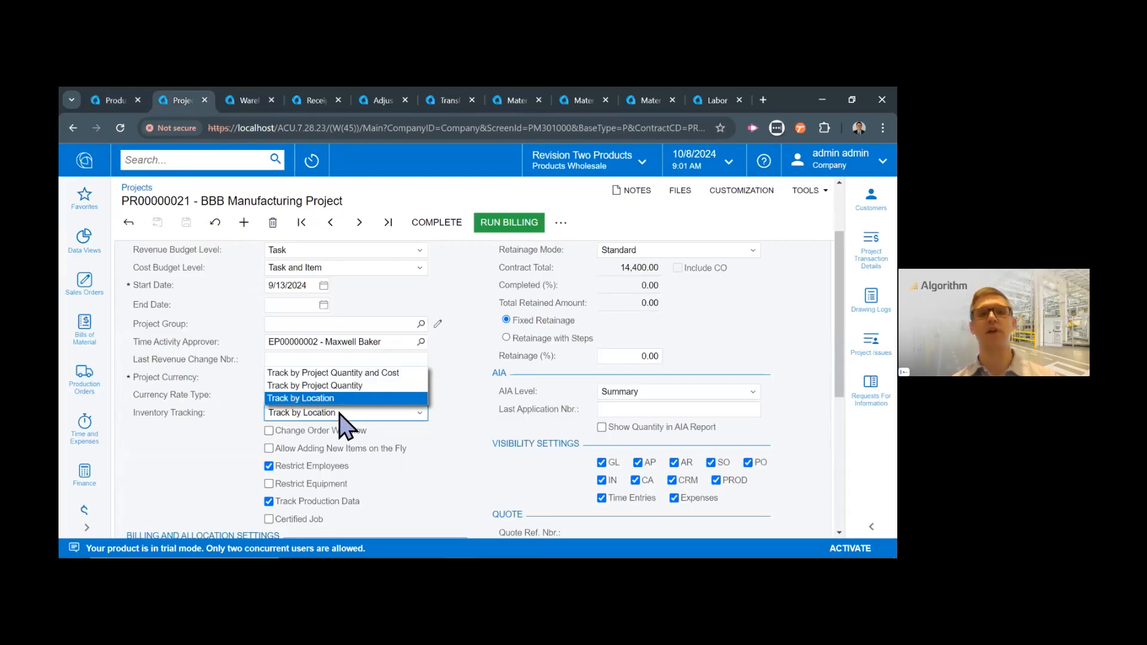
click(230, 99)
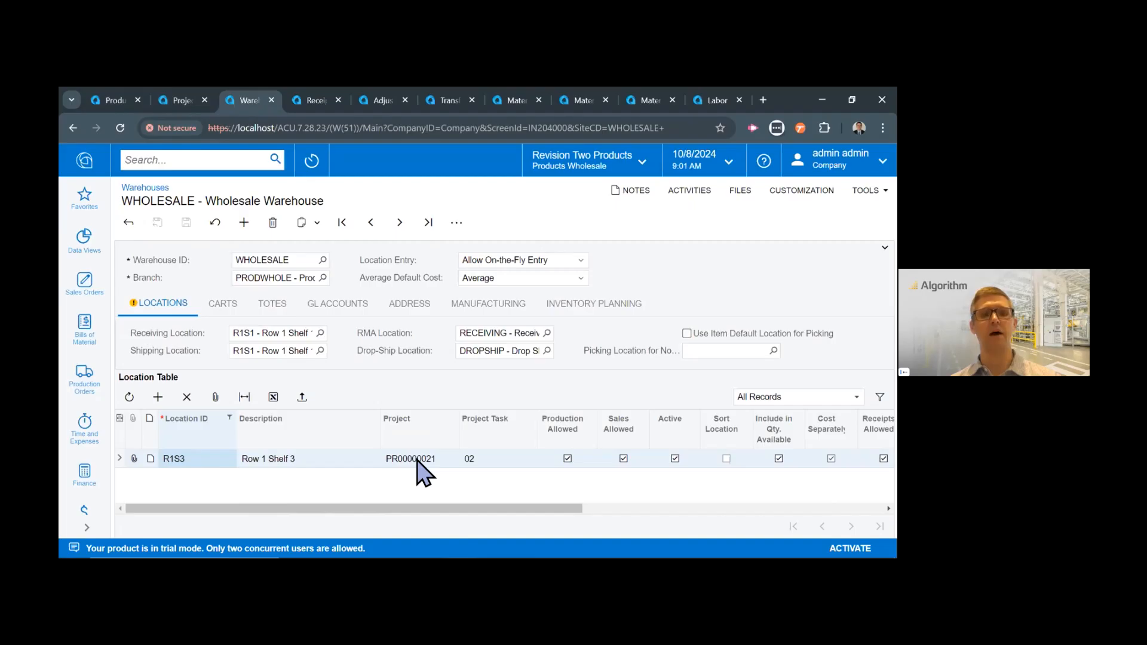
Step: Review the WIDGET03 receipt and the two following WIDGET01 receipts, checking each line's location, project and project task
click(306, 105)
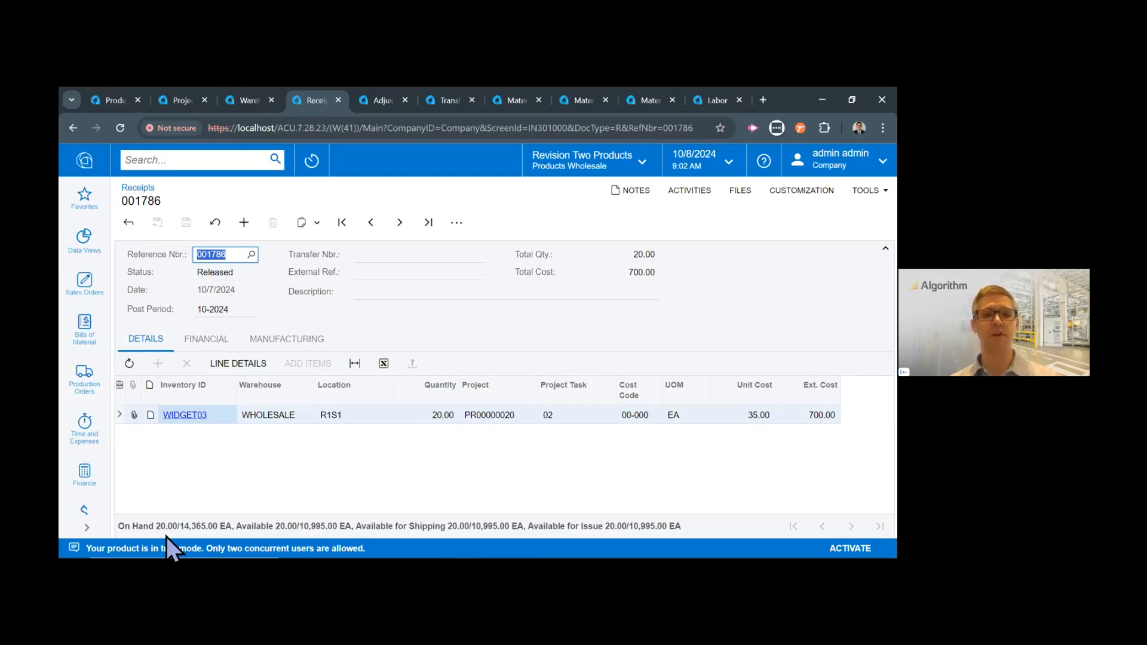
click(399, 222)
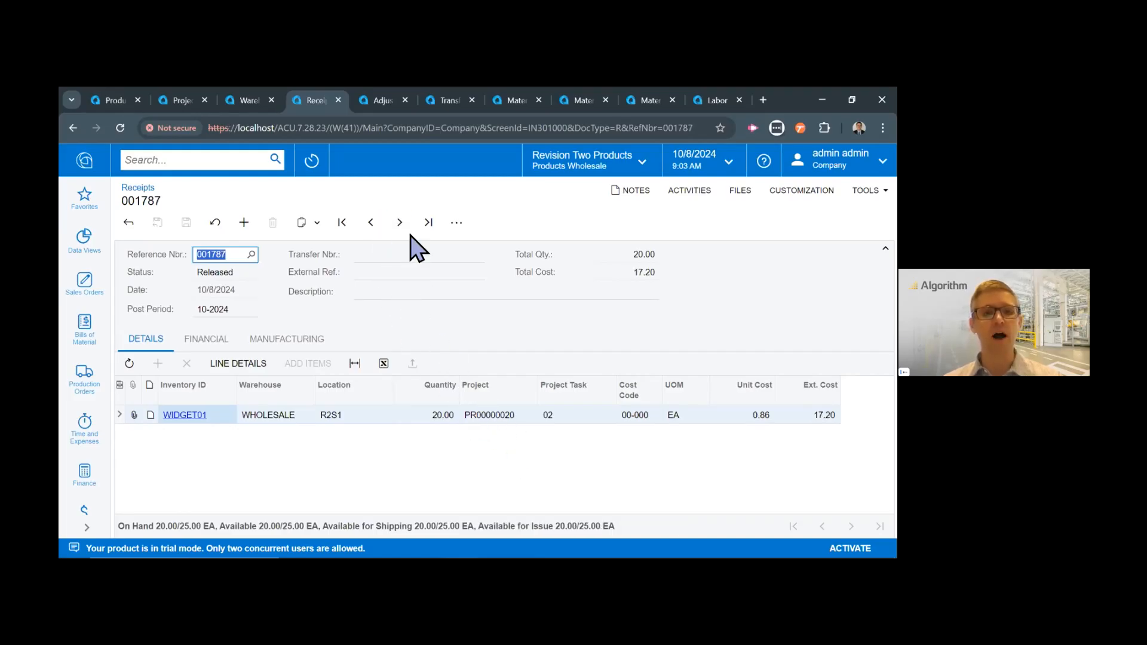
click(507, 424)
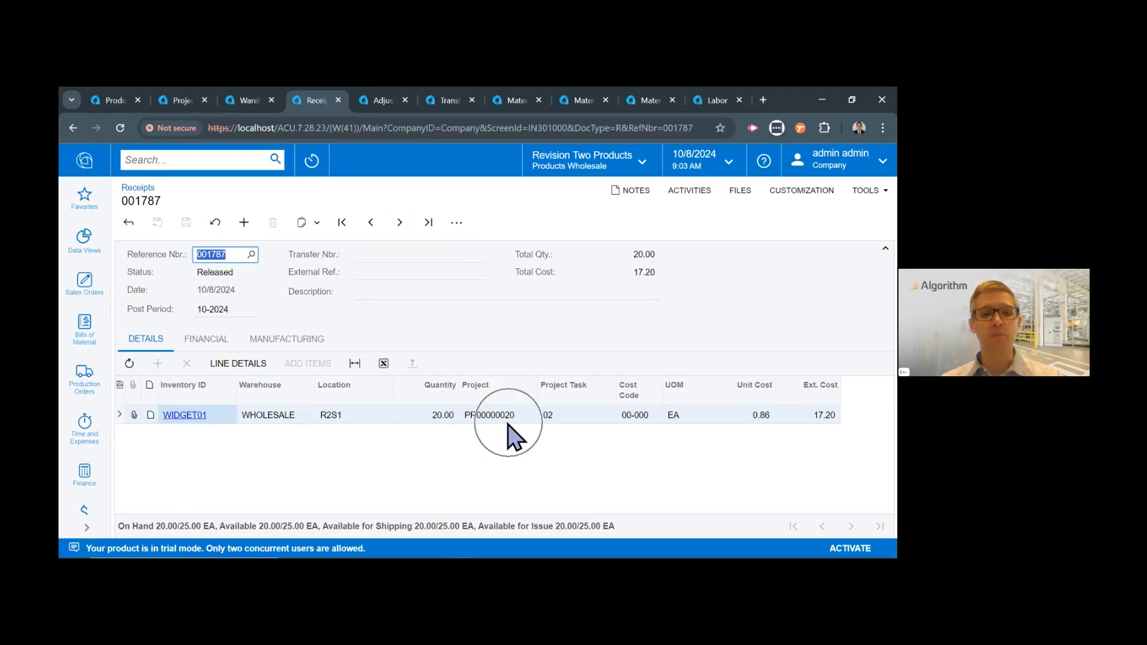
click(399, 222)
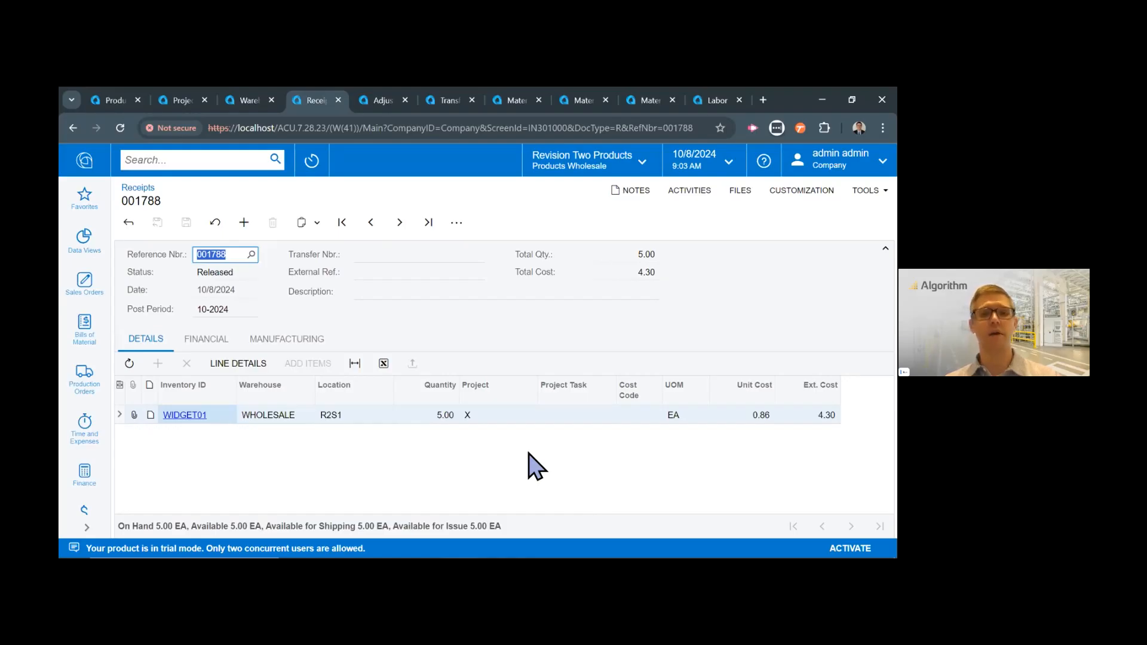
Step: Review the project and location fields on the new WIDGET01 inventory adjustment and on the new warehouse transfer
click(376, 105)
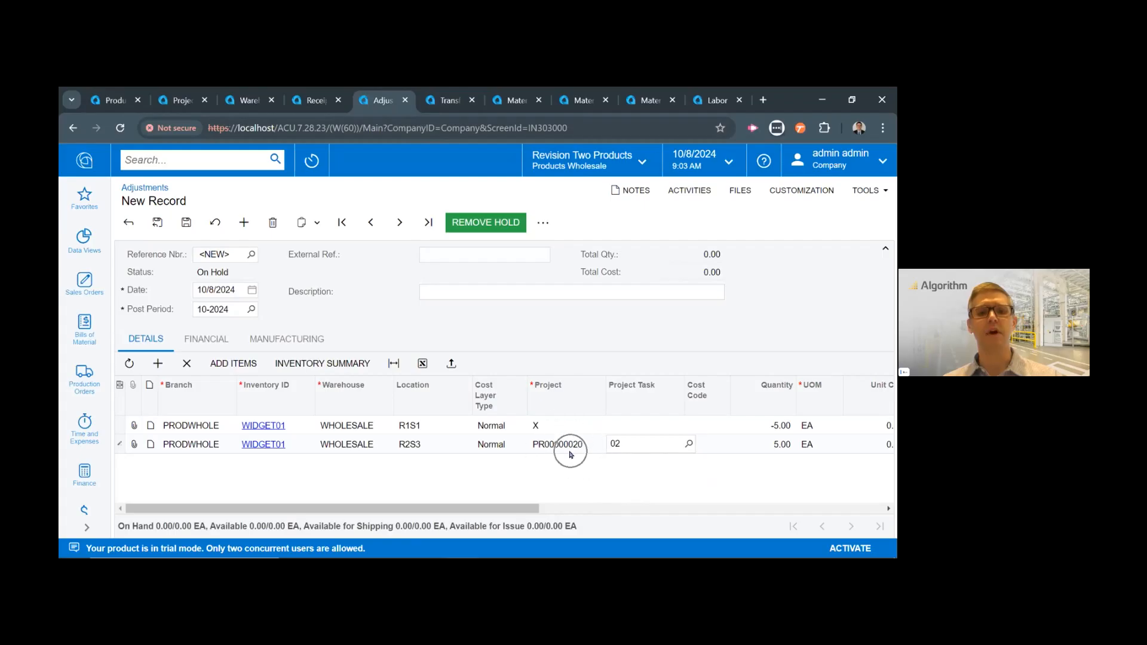
click(449, 98)
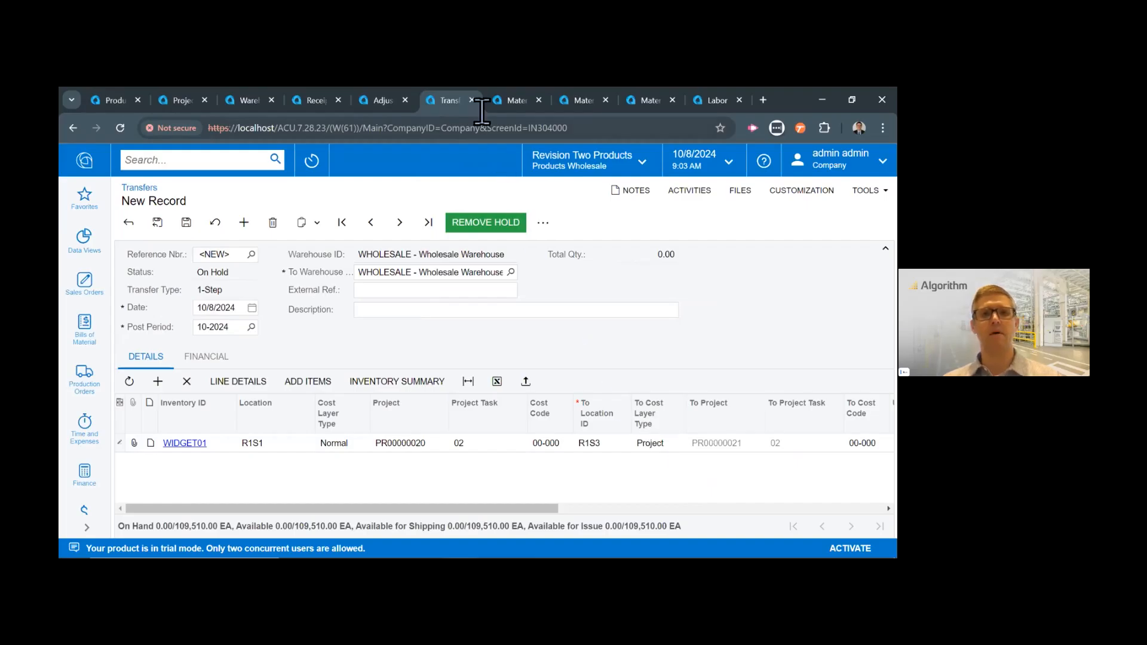
Step: Compare the available and project-available quantities of WIDGET01 and WIDGET03 in the two Material Wizard 2 sessions for locations R2S1 and R1S1
click(504, 101)
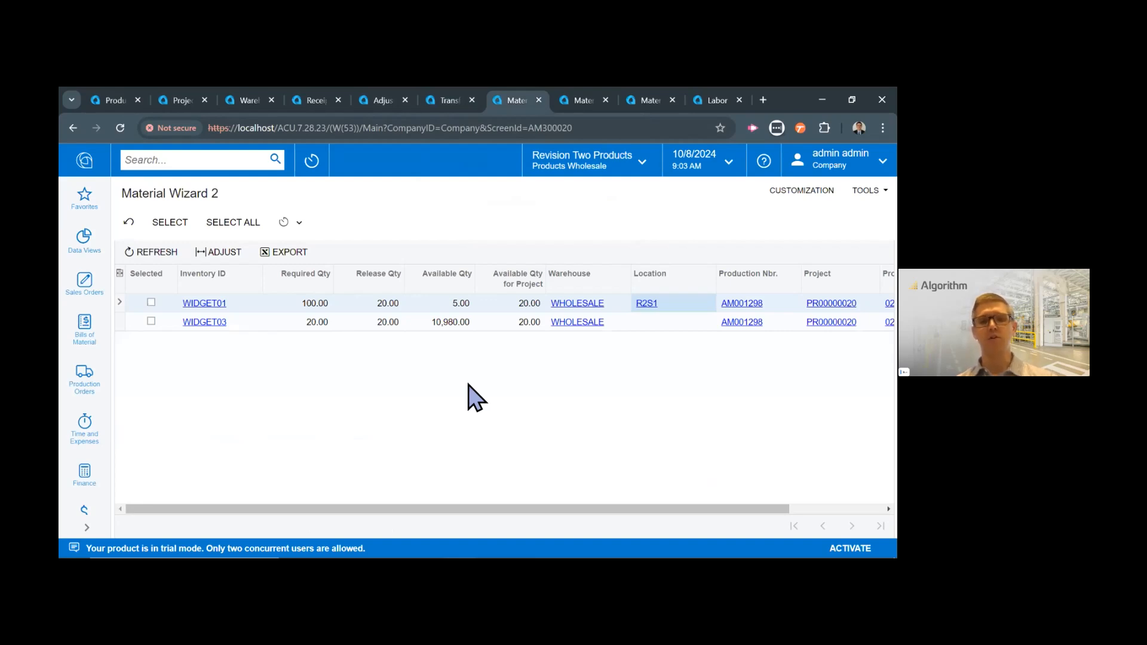
click(494, 323)
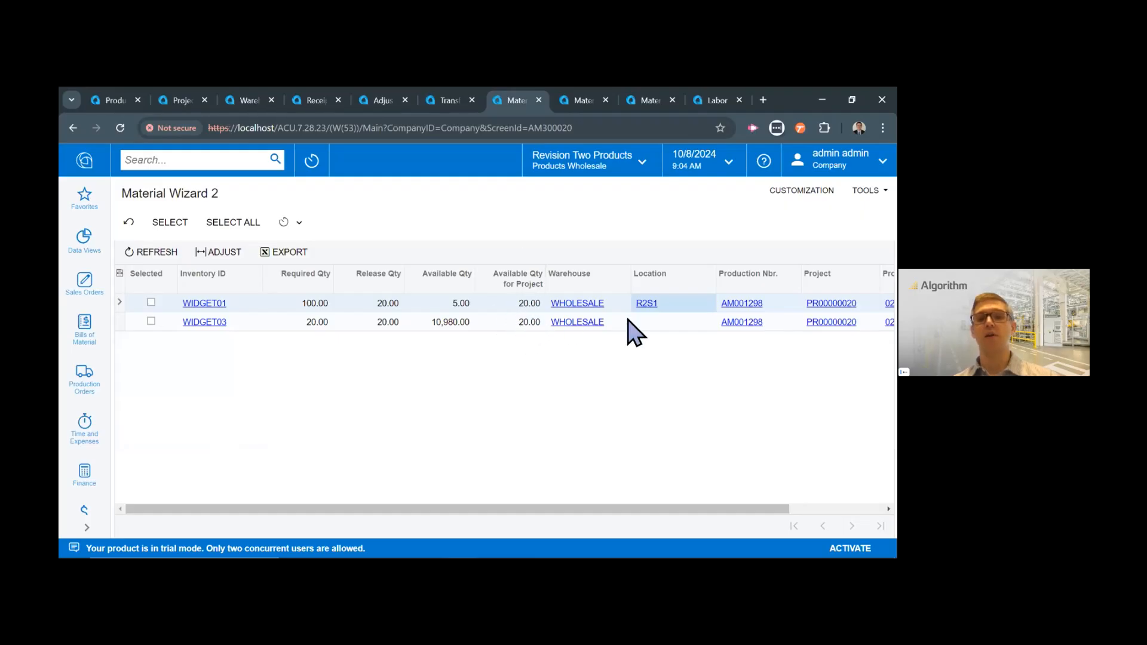
click(682, 305)
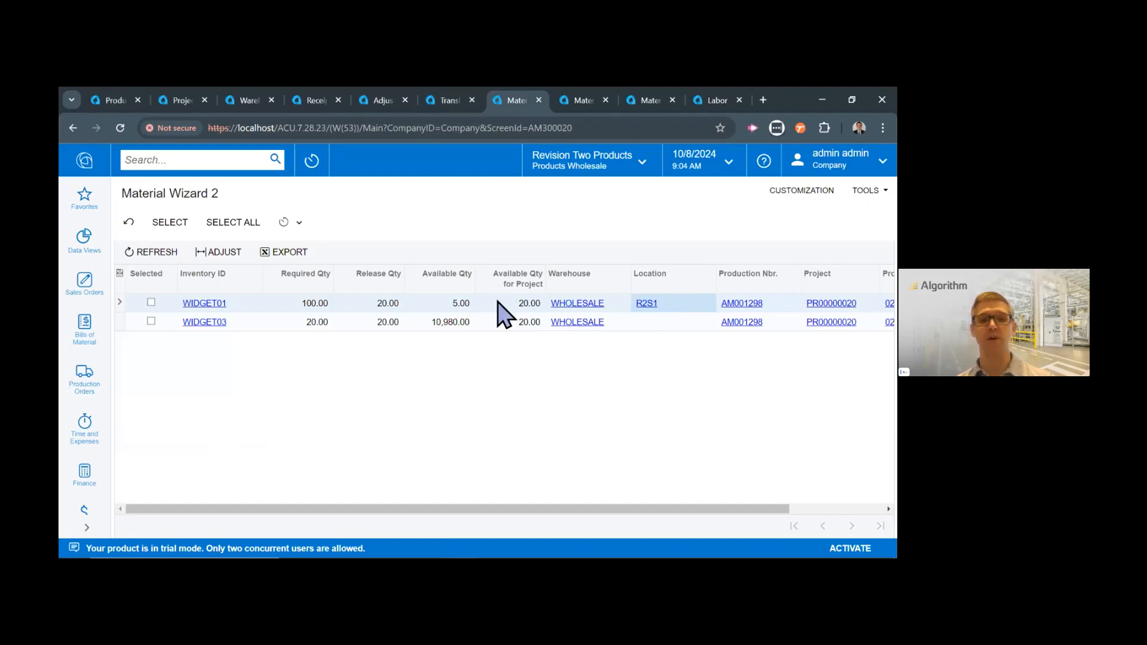
click(572, 99)
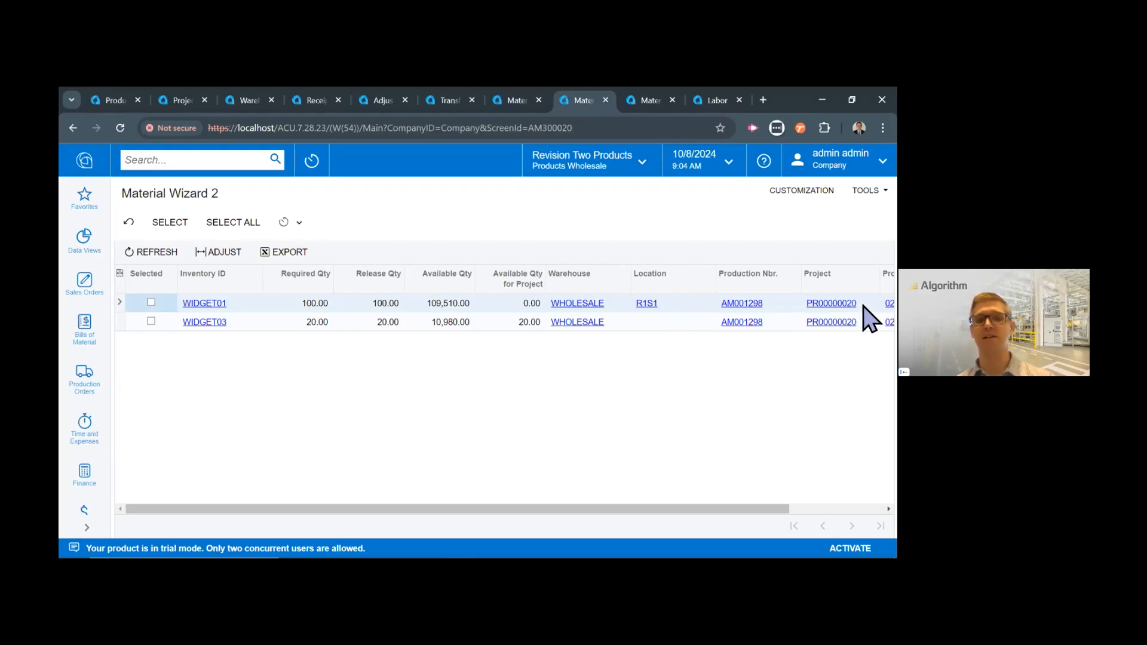
click(512, 307)
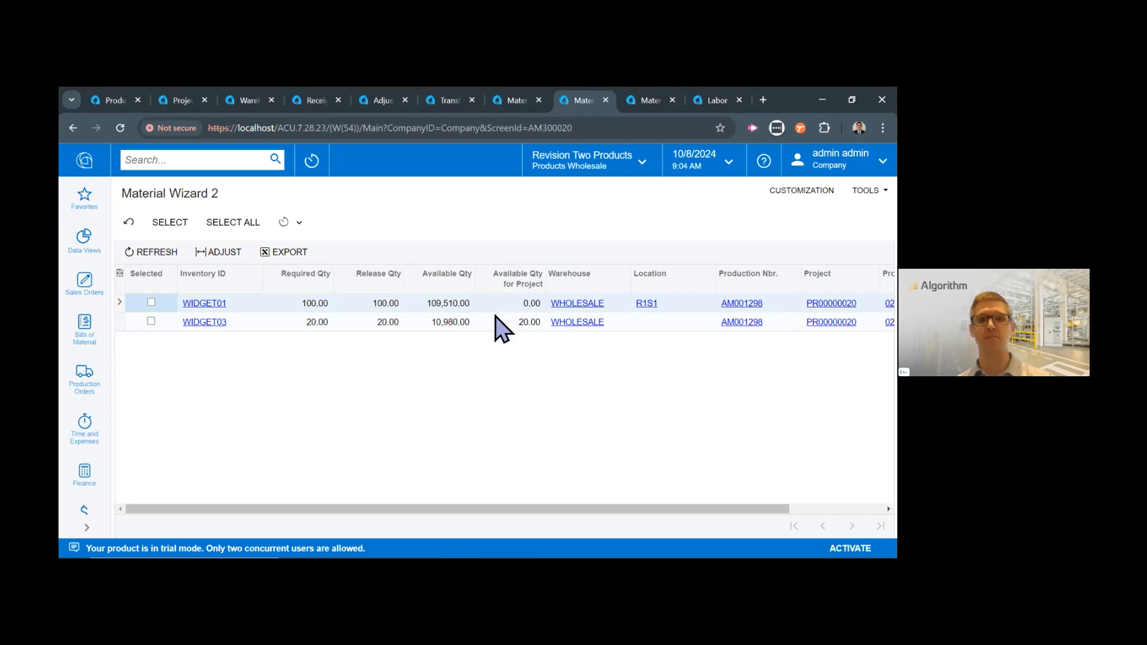
Step: Review the project, task and cost code on the new material issue lines and on the labor batch for the production order
click(638, 101)
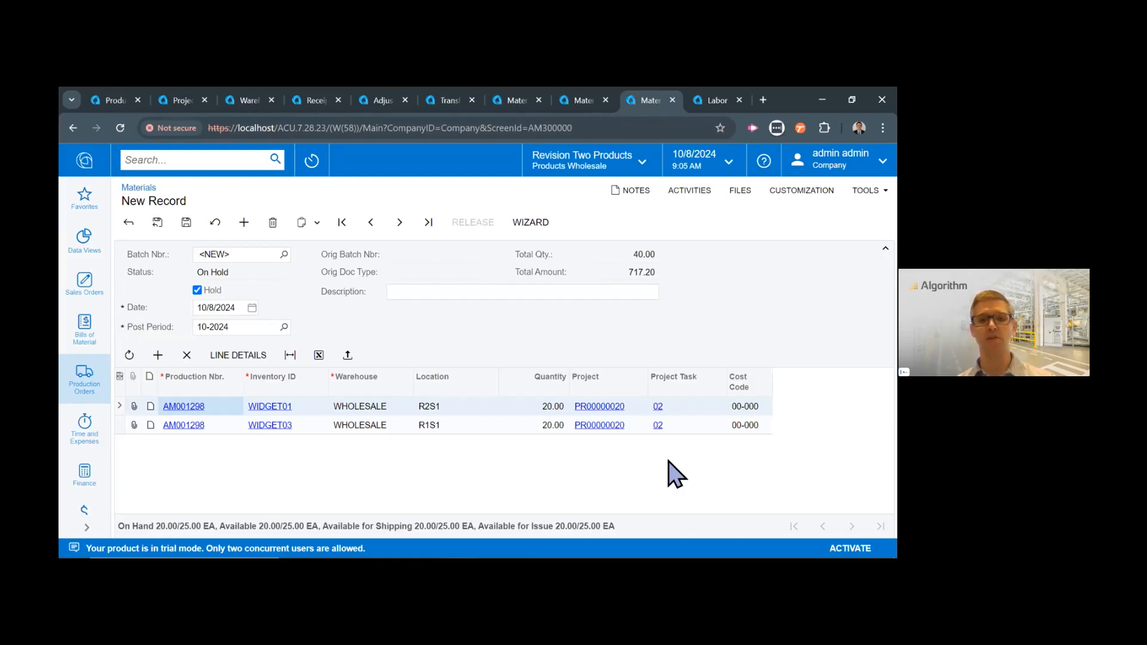
click(632, 390)
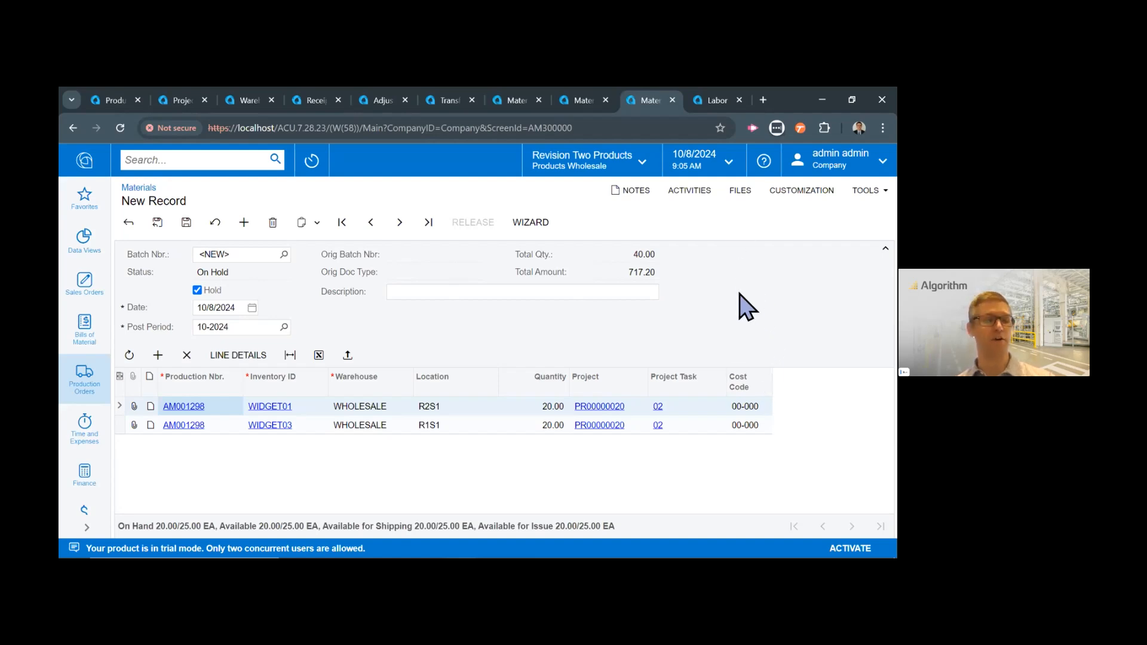
click(719, 100)
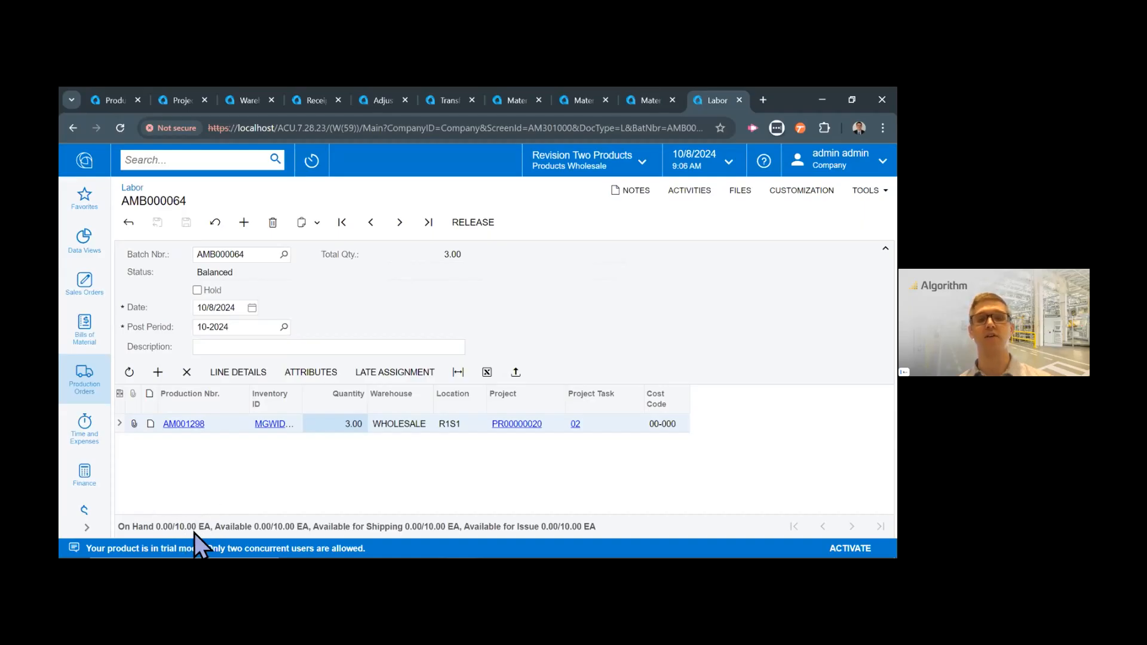
Step: Revisit both Material Wizard 2 sessions and return to the new material issue record
click(508, 98)
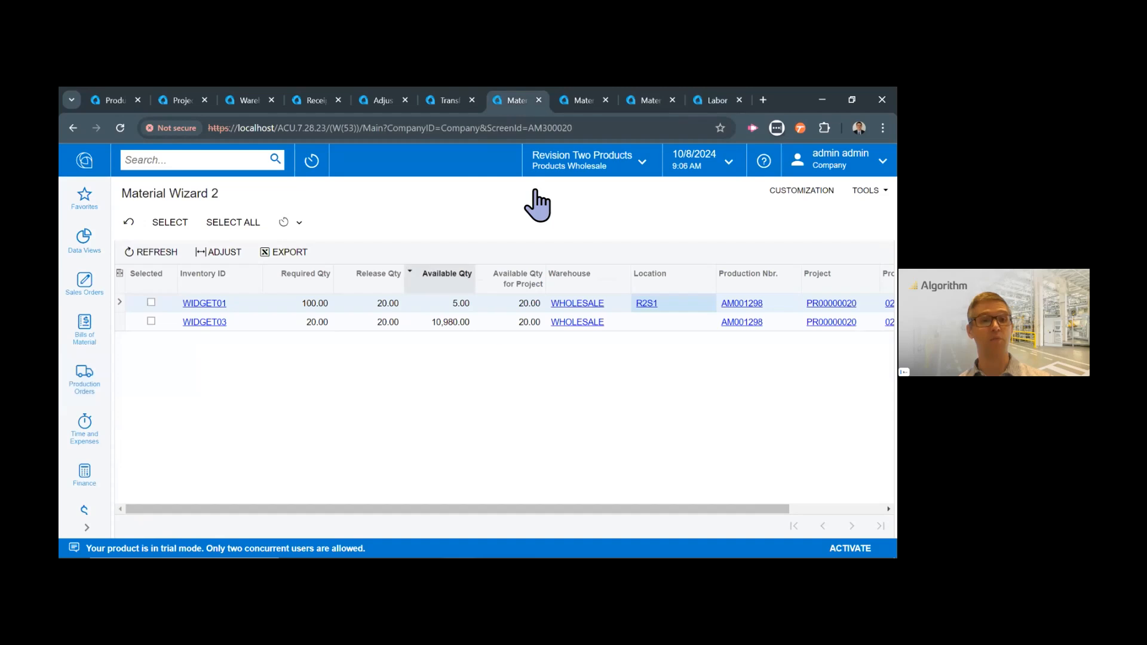
click(577, 98)
click(648, 100)
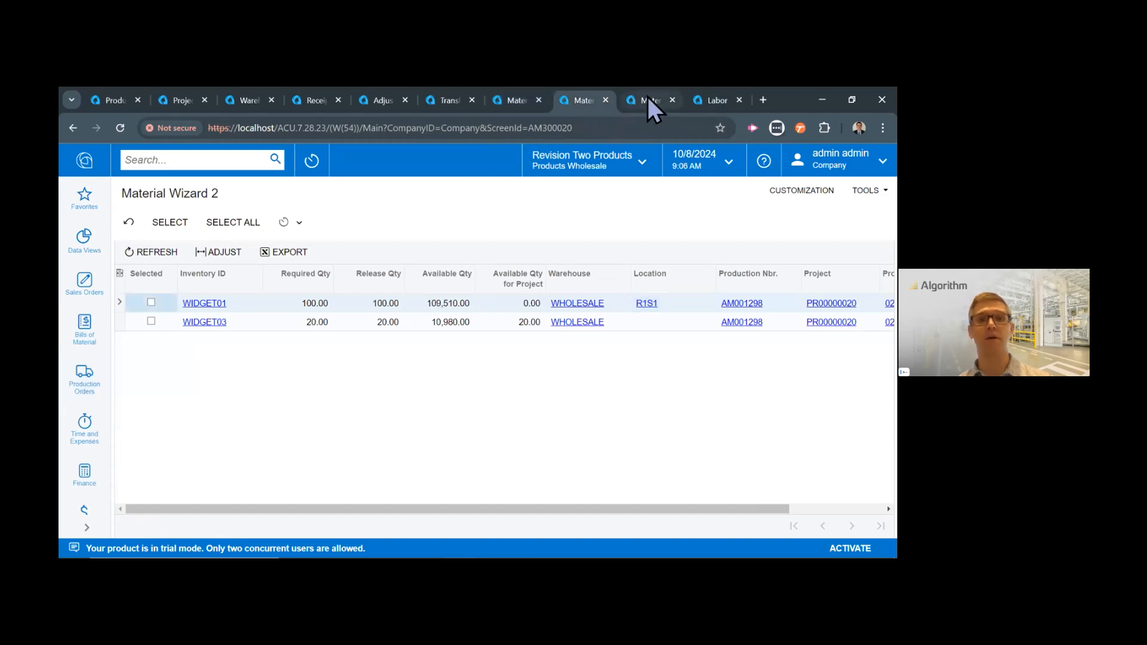